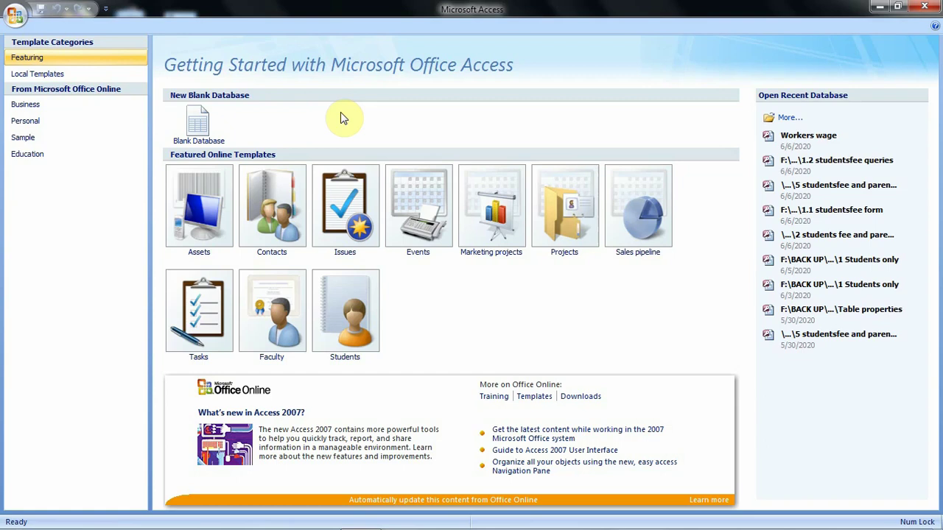
- Open the Workers wage database and show the Workers form in Layout View, selecting its logo
left_click(830, 140)
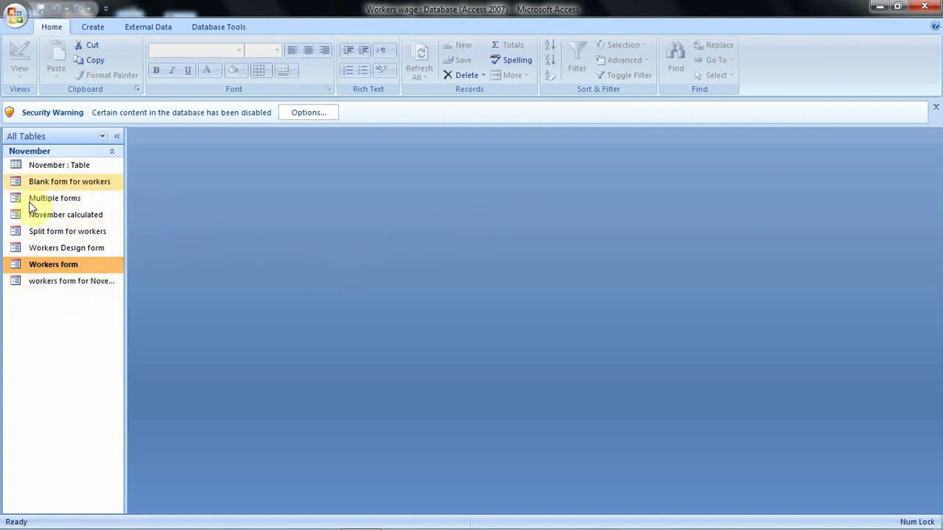
right_click(60, 268)
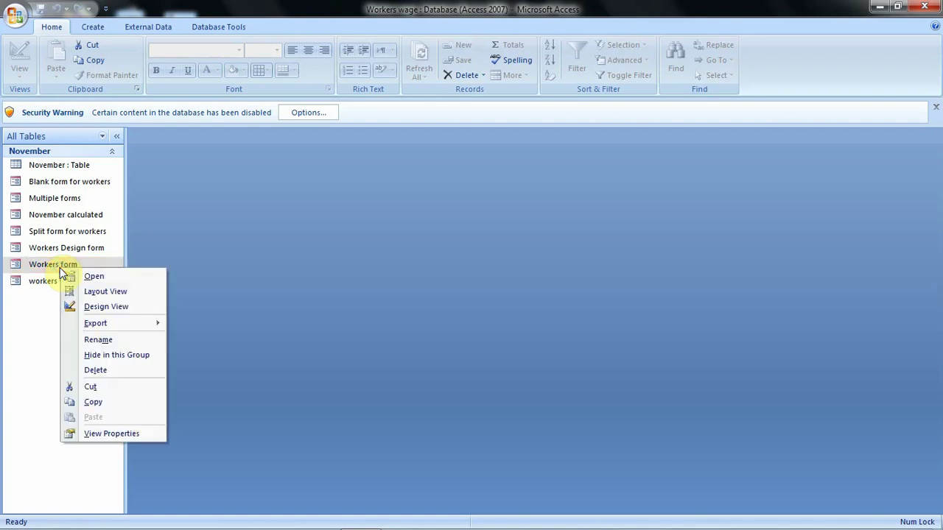
left_click(110, 290)
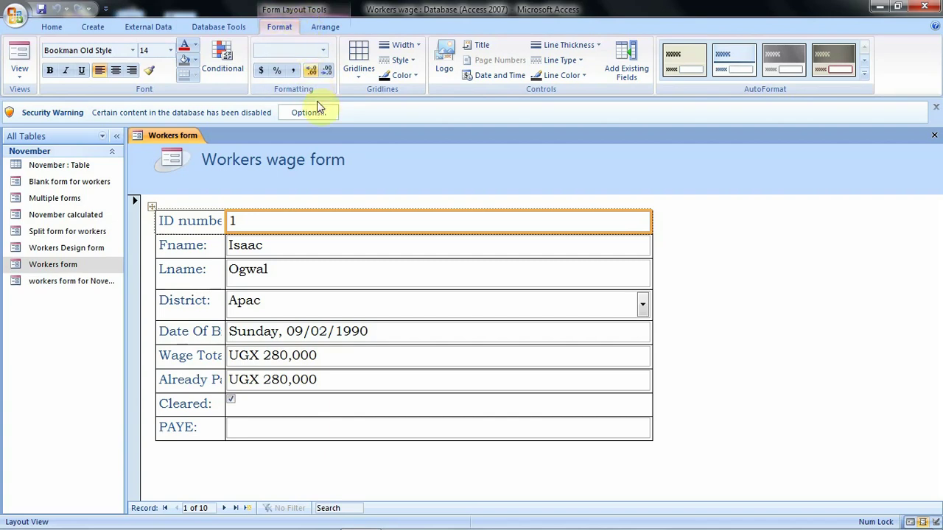
left_click(176, 162)
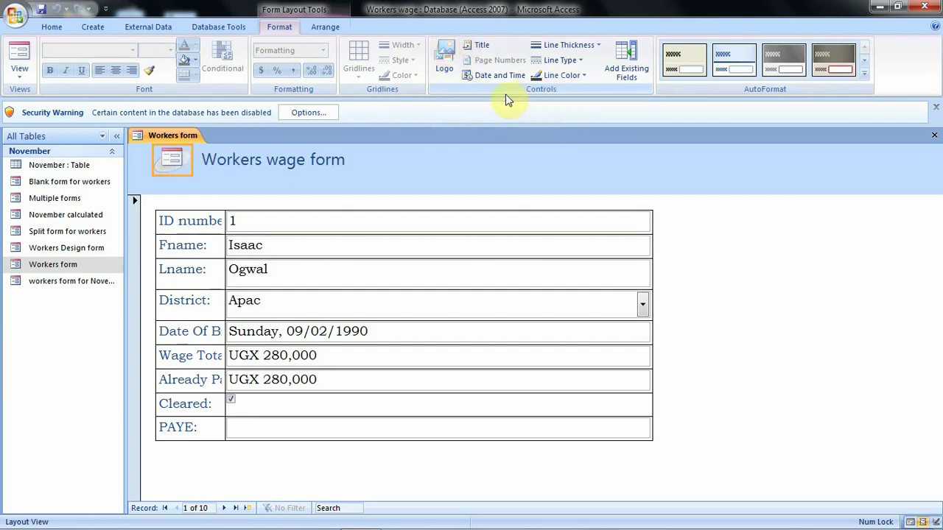
- Replace the header logo with the 'my picture' image and enlarge it slightly
left_click(455, 57)
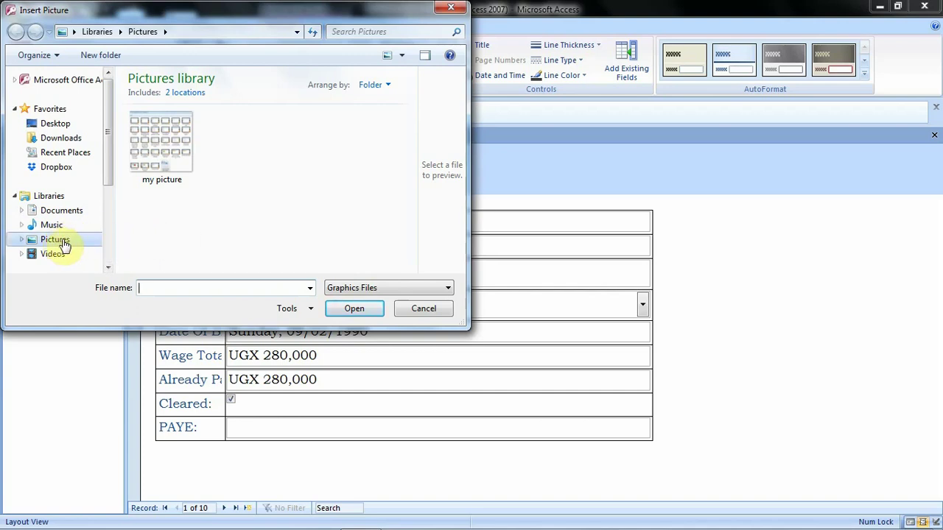
left_click(159, 141)
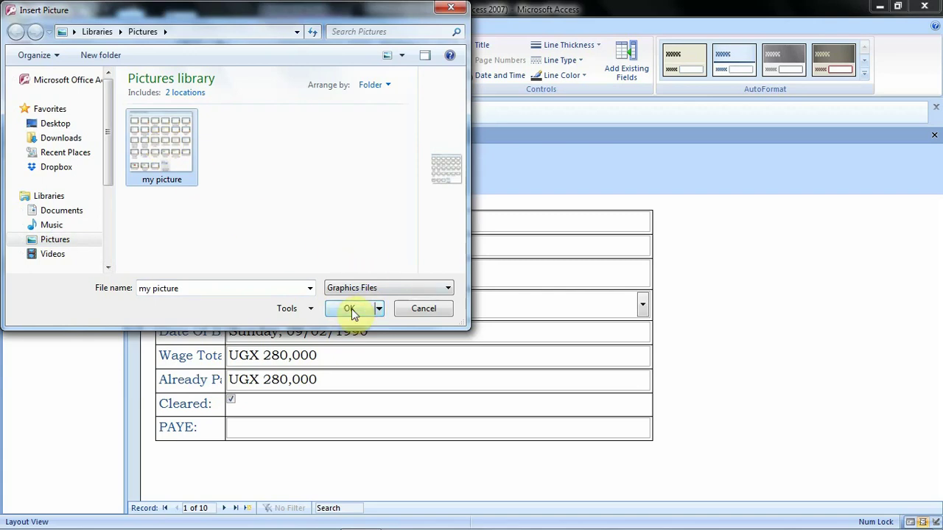
left_click(352, 311)
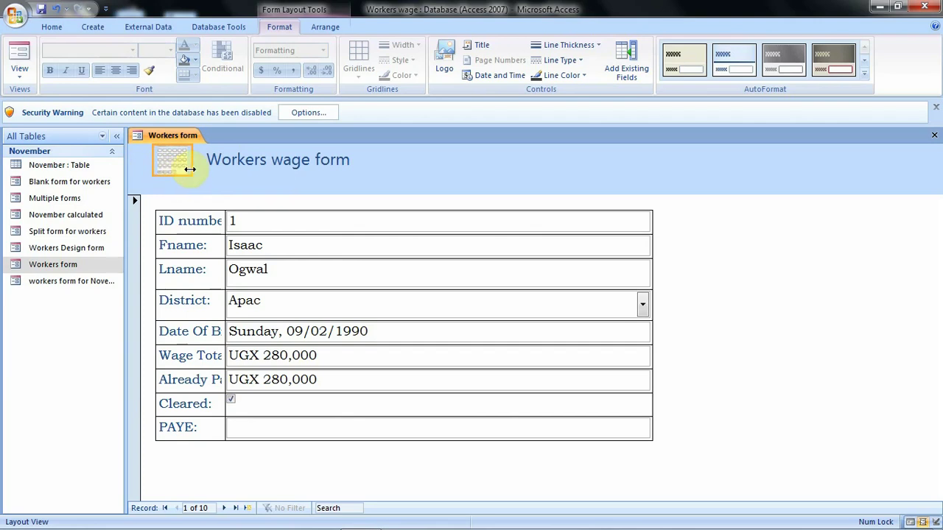
left_click_drag(190, 175, 204, 184)
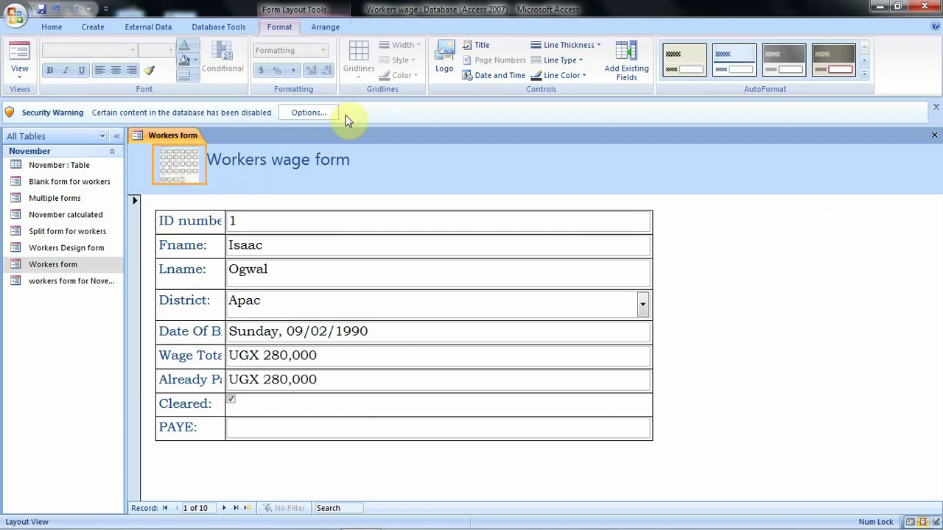
- Retitle the form header to 'Workers wage form 2020'
left_click(480, 46)
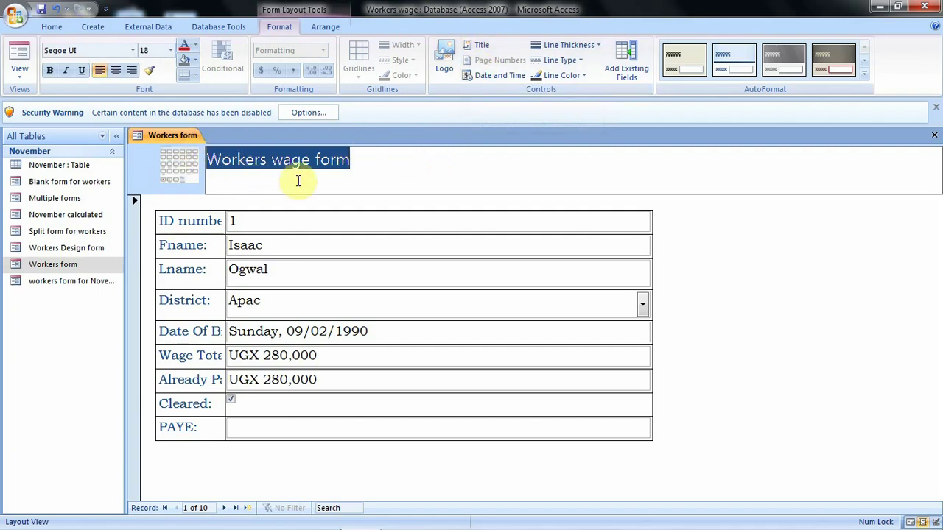
left_click(356, 164)
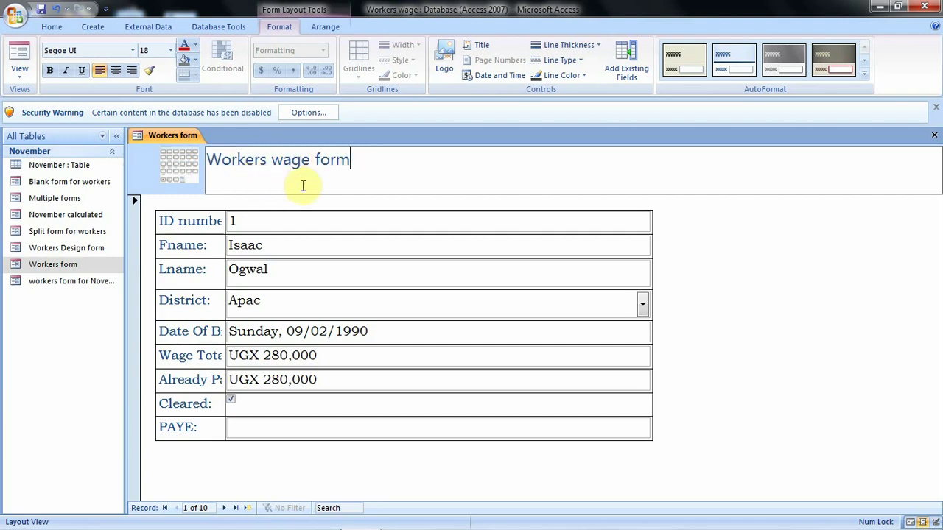
key("BackSpace")
key("BackSpace")
key("BackSpace")
key("BackSpace")
key("BackSpace")
key("BackSpace")
key("BackSpace")
key("BackSpace")
key("BackSpace")
key("BackSpace")
key("BackSpace")
key("BackSpace")
key("BackSpace")
key("BackSpace")
key("BackSpace")
key("BackSpace")
key("BackSpace")
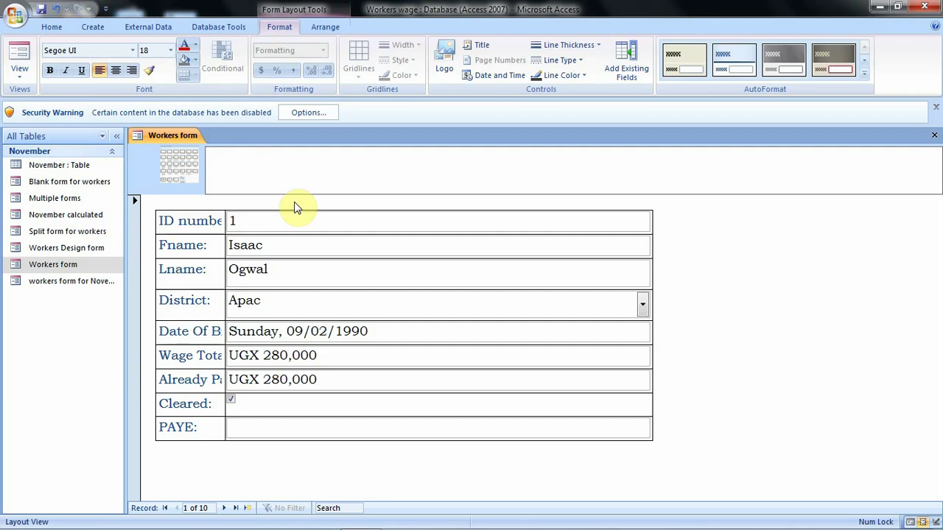
type("Workers wage form 2020")
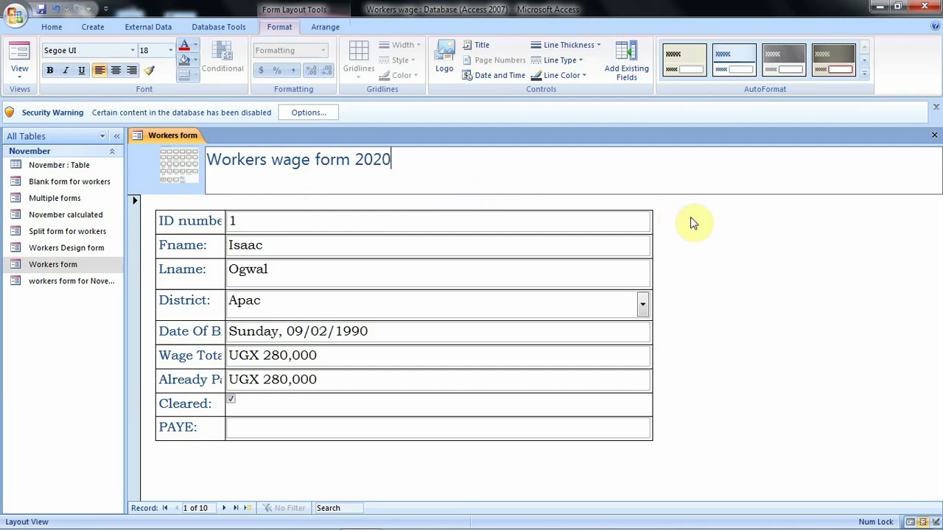
left_click(707, 224)
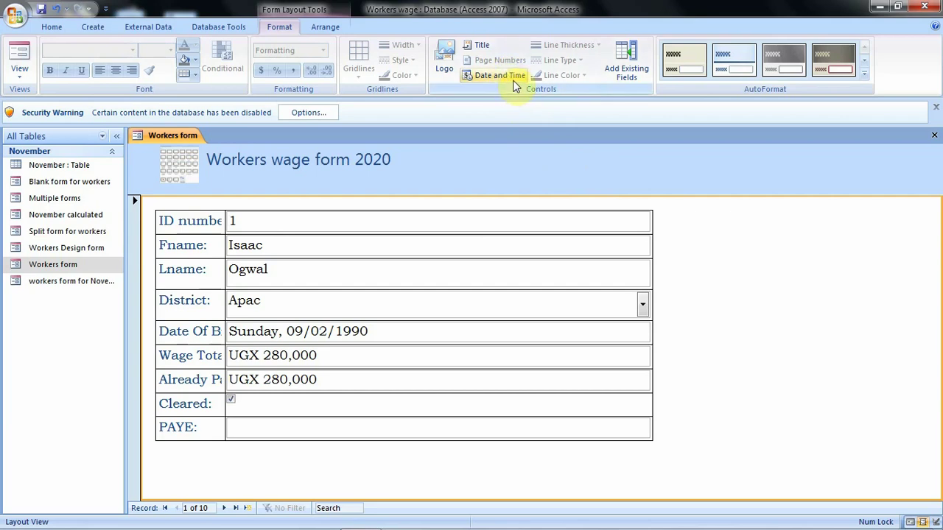
- Add the date (Saturday, June 06, 2020) and the current time to the form header
left_click(512, 149)
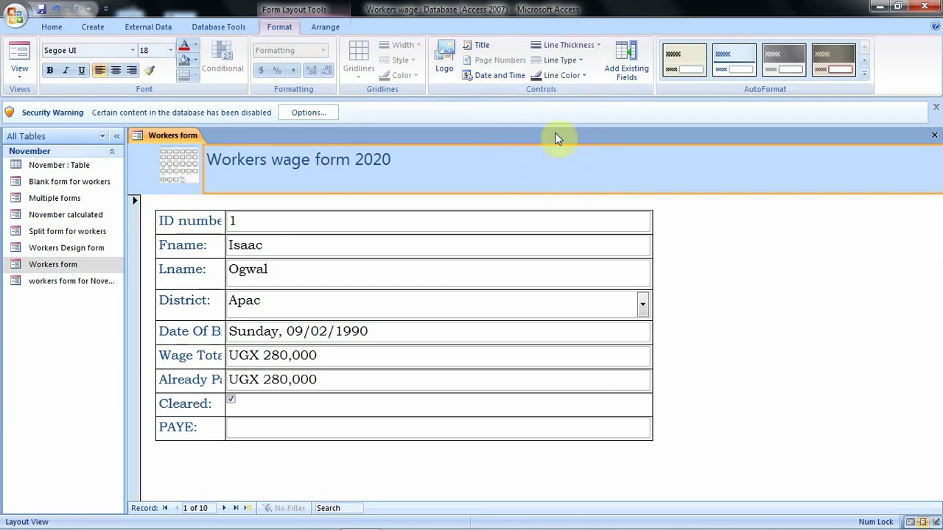
left_click(511, 77)
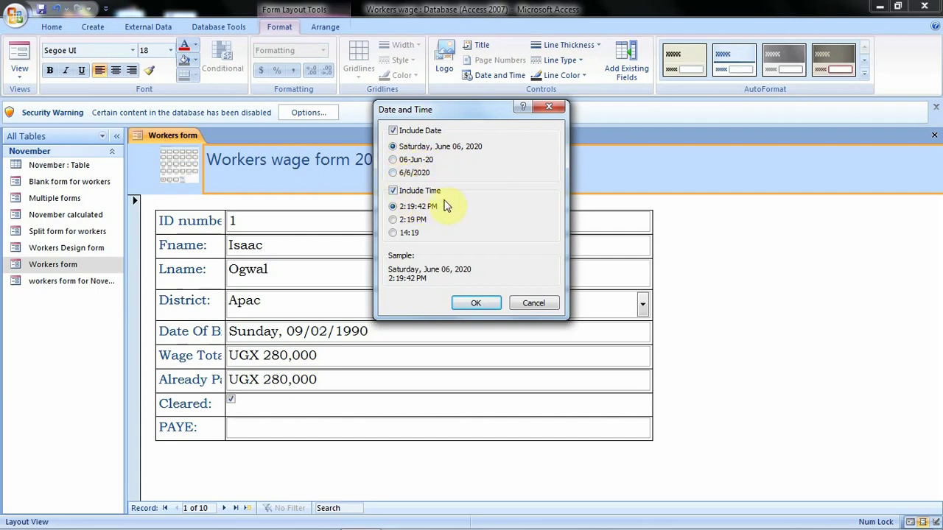
left_click(393, 191)
left_click(480, 304)
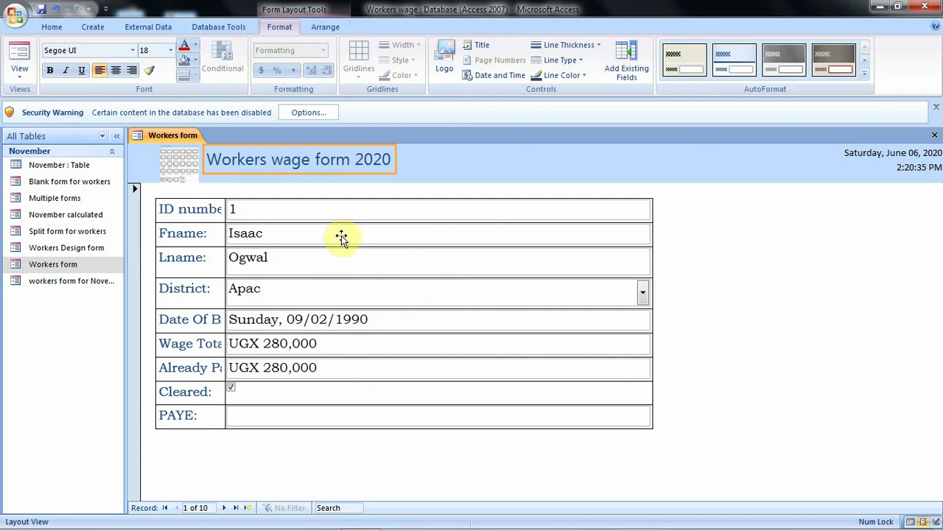
left_click(368, 239)
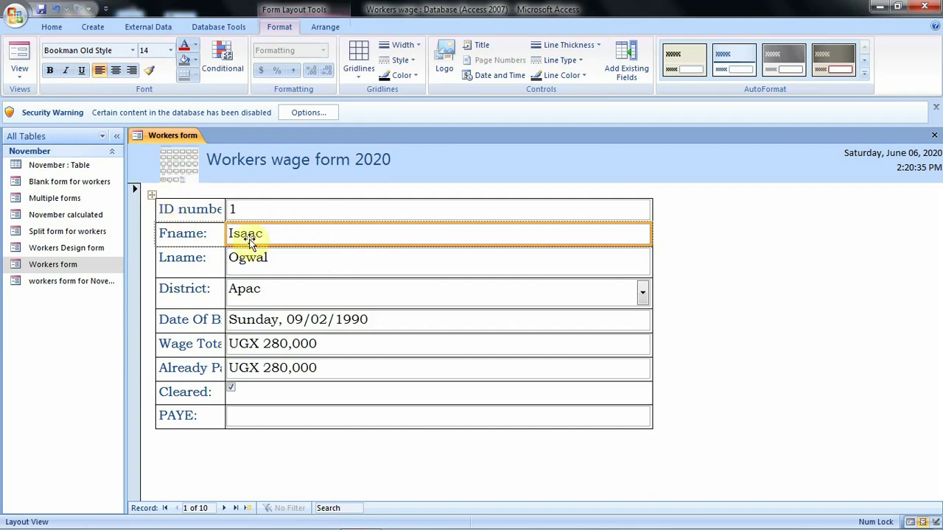
- Set every label and field on the form to Comic Sans MS and save the form
left_click(151, 195)
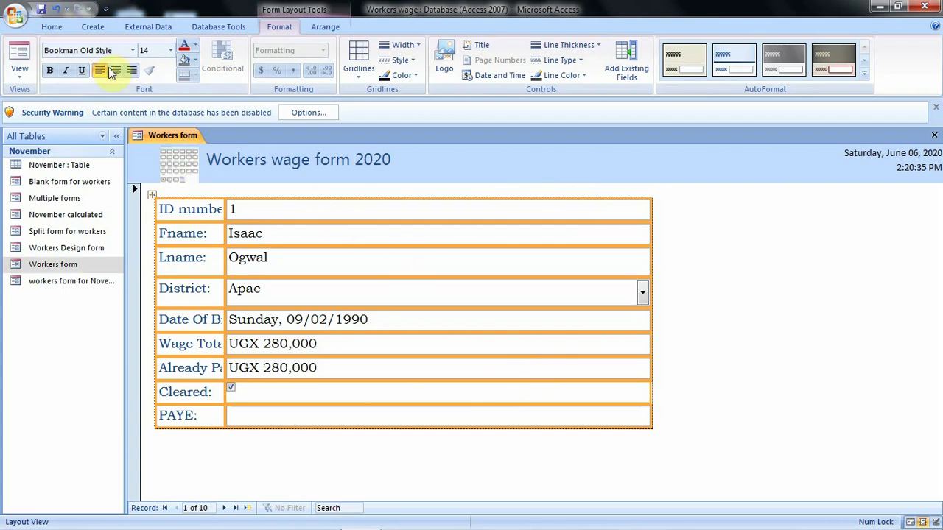
left_click(136, 51)
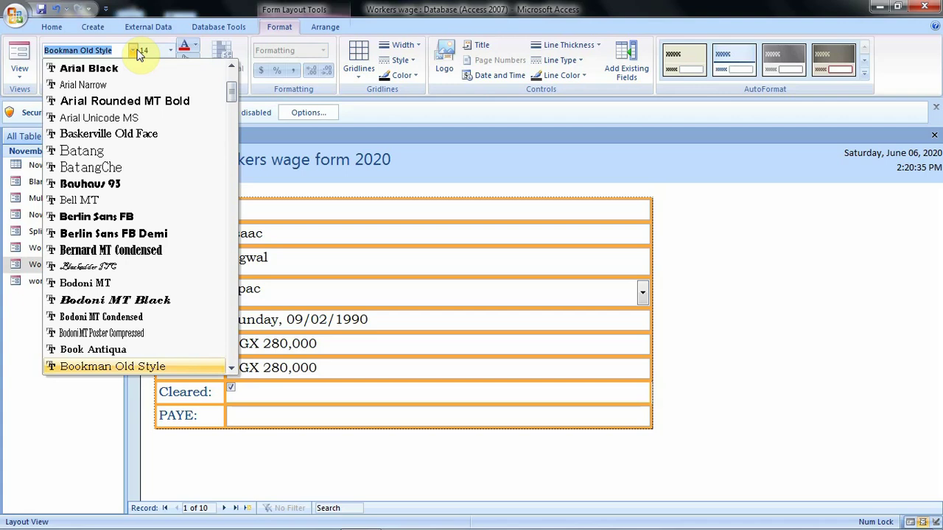
type("Comic Sans MS")
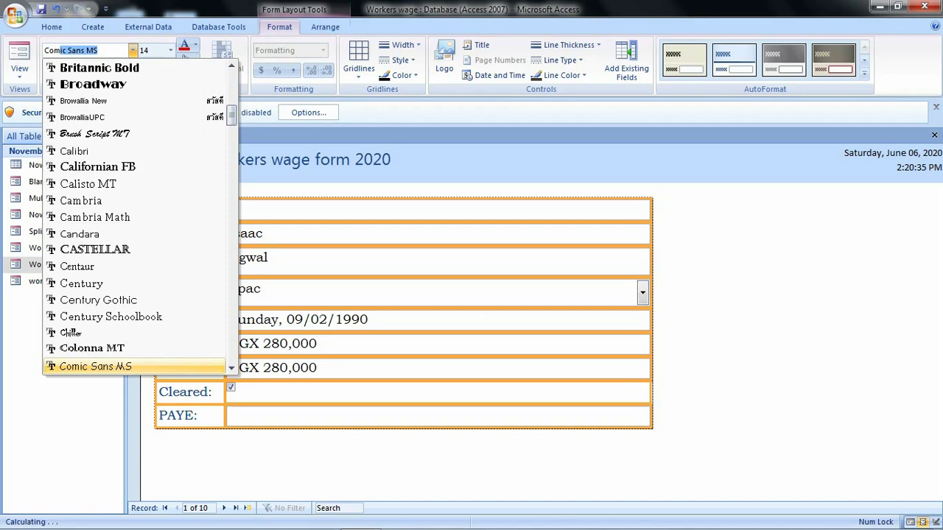
key("Return")
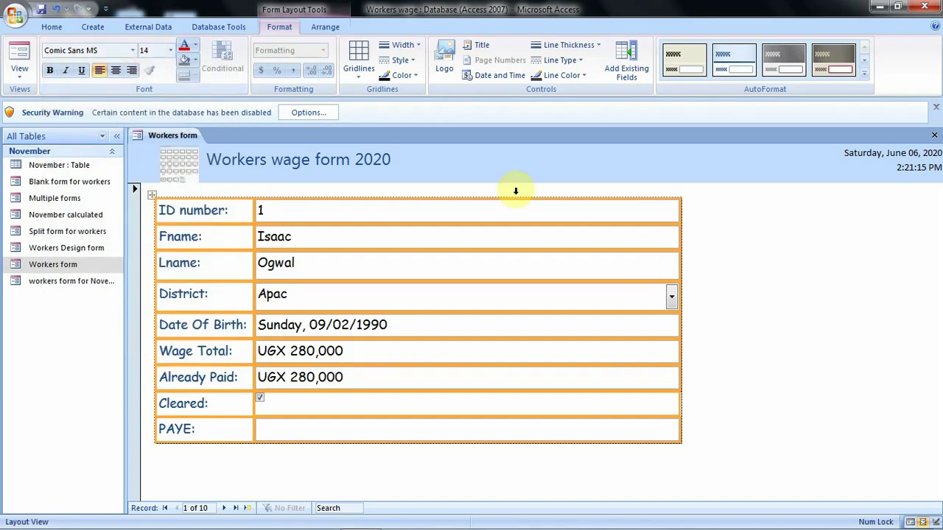
left_click(39, 14)
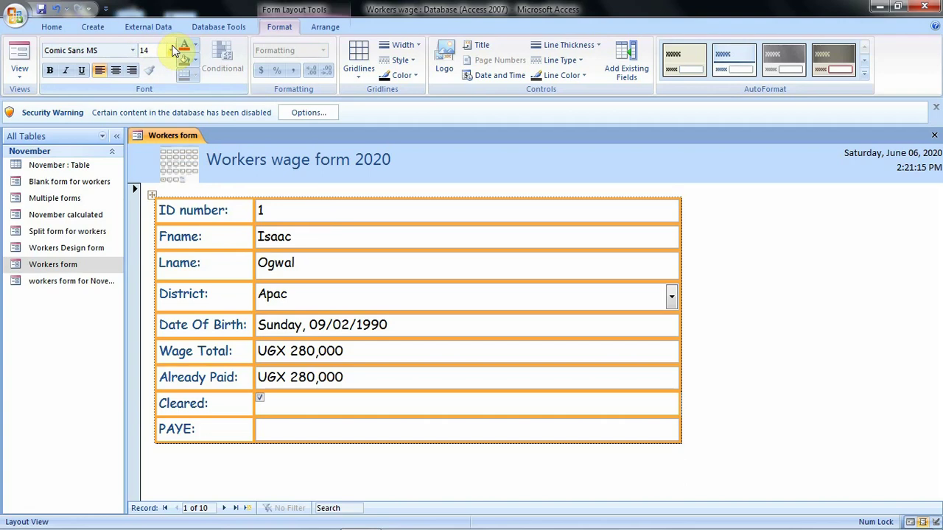
left_click(170, 50)
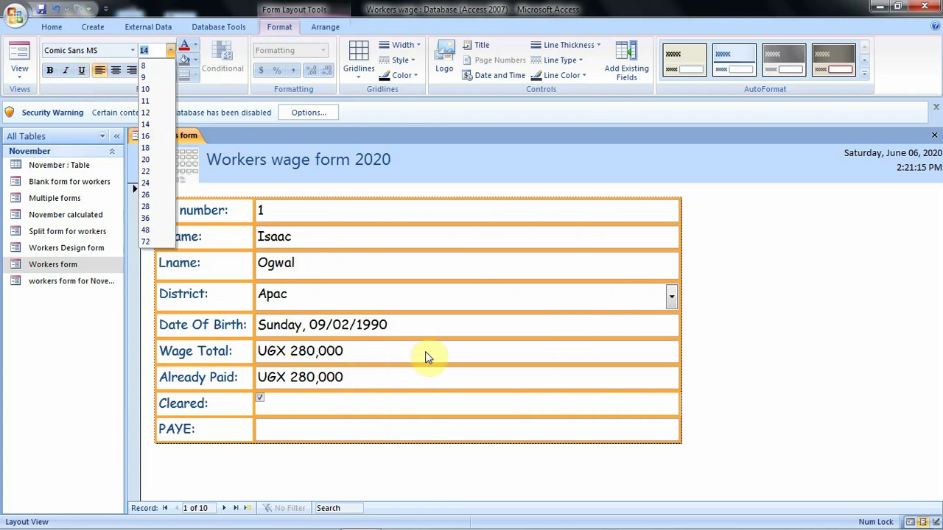
left_click(769, 267)
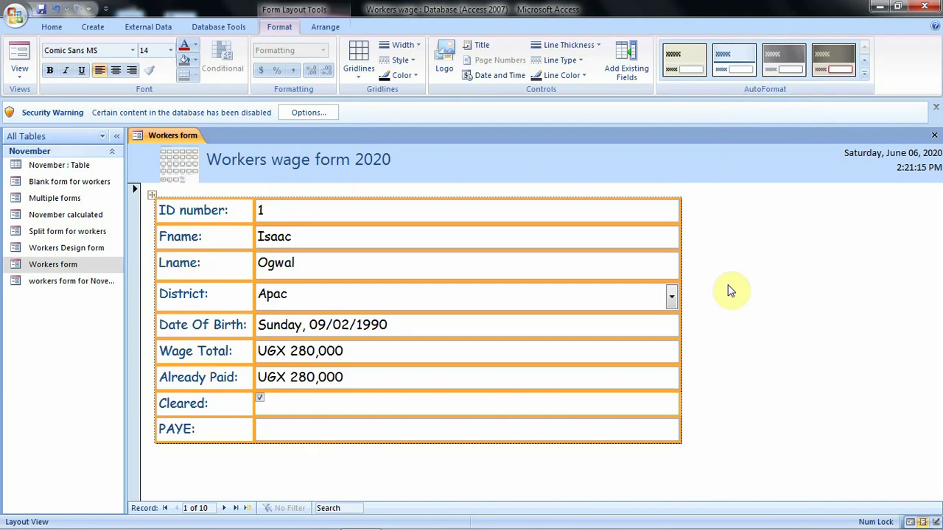
- Swap the trial grey AutoFormat for the orange AutoFormat style
left_click(782, 73)
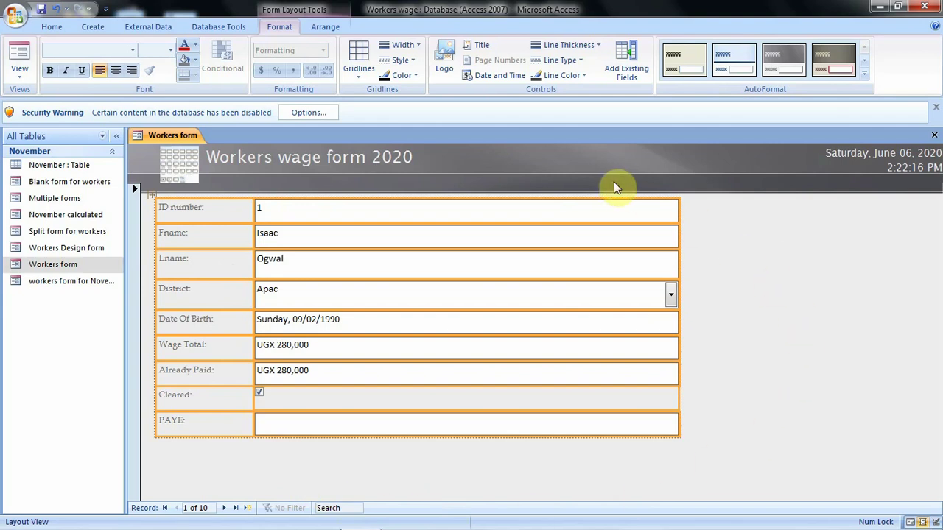
left_click(864, 73)
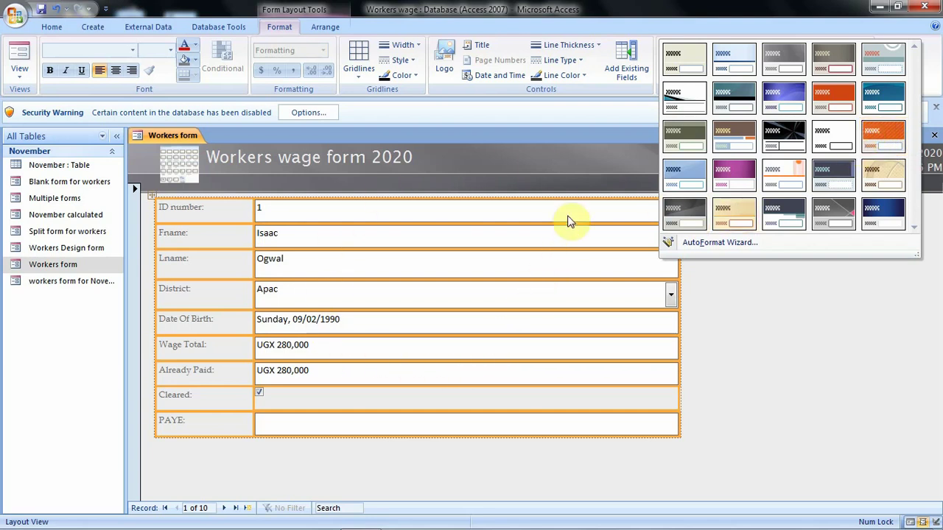
left_click(882, 135)
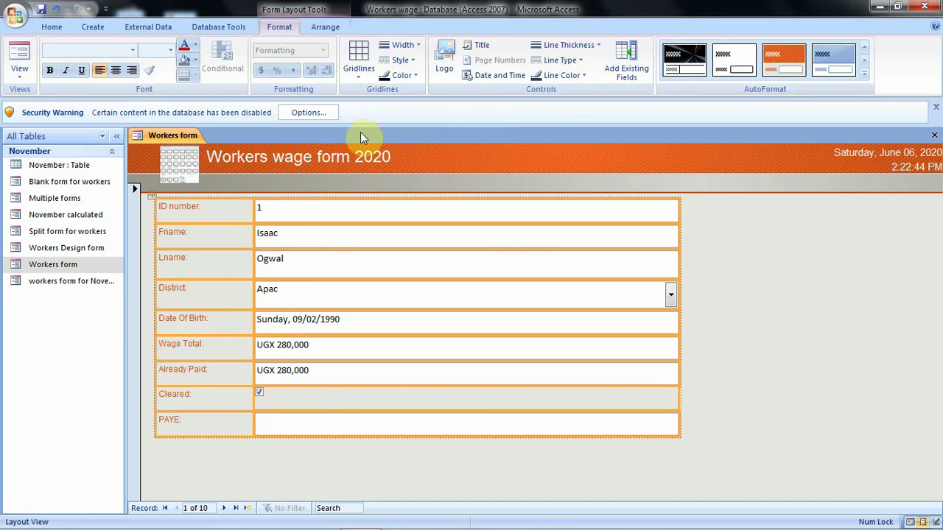
left_click(359, 77)
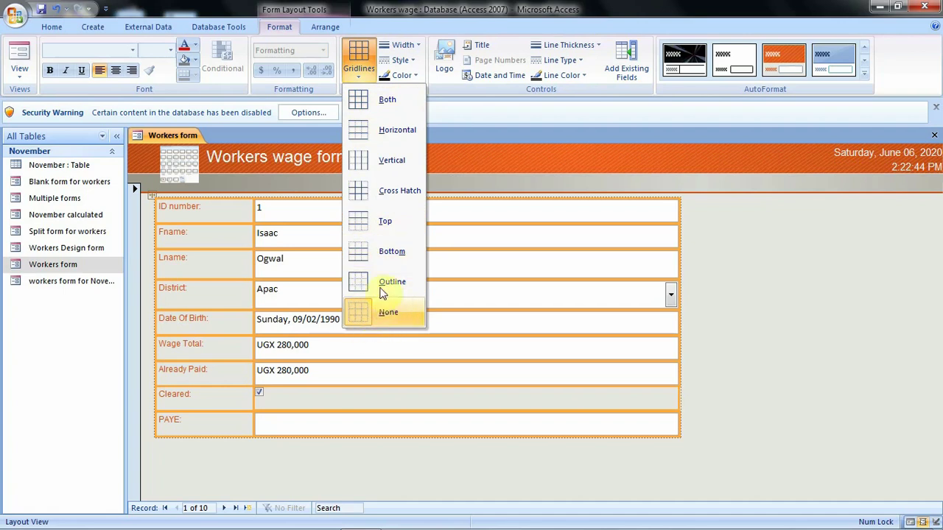
- Apply Both gridlines between the form's labels and fields, then pick Form View
left_click(363, 102)
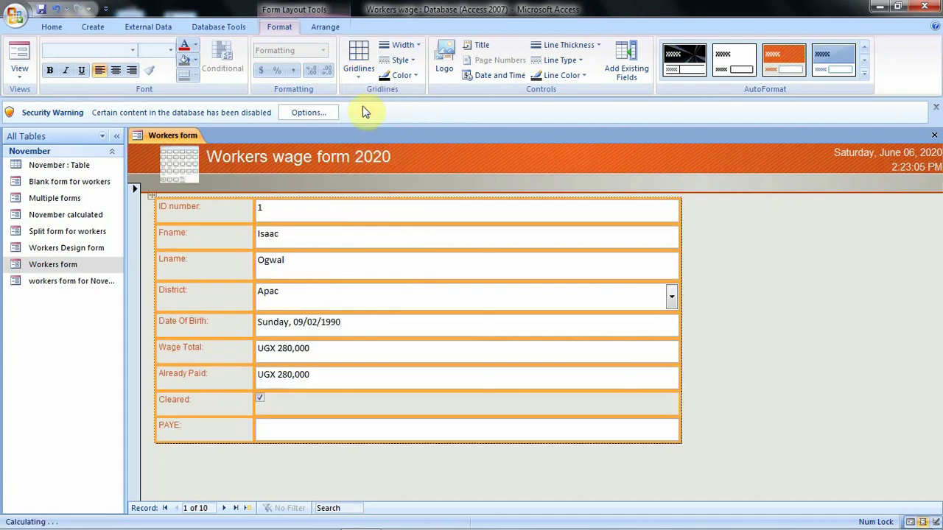
left_click(804, 314)
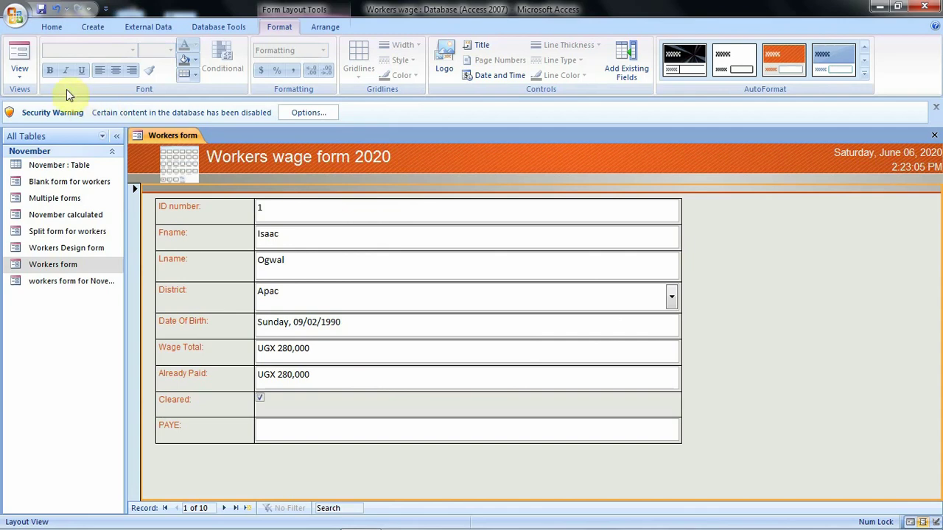
left_click(27, 81)
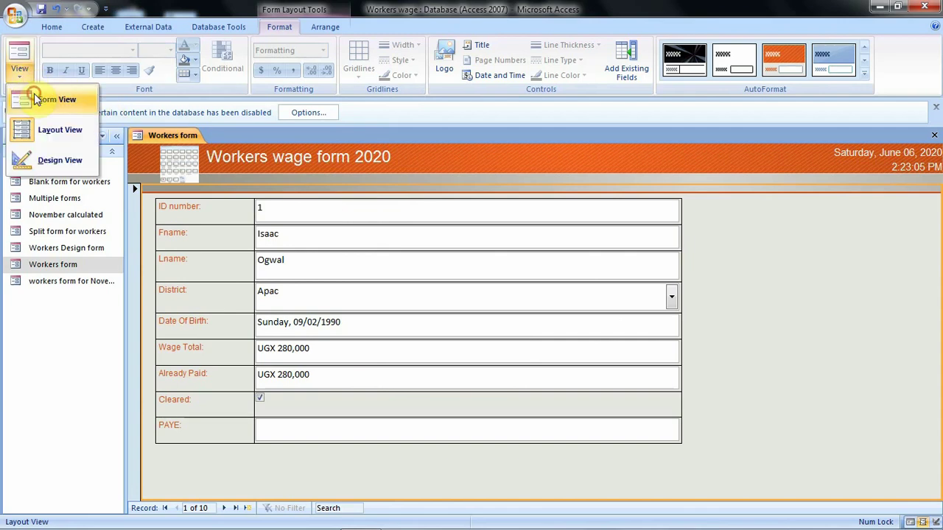
left_click(33, 99)
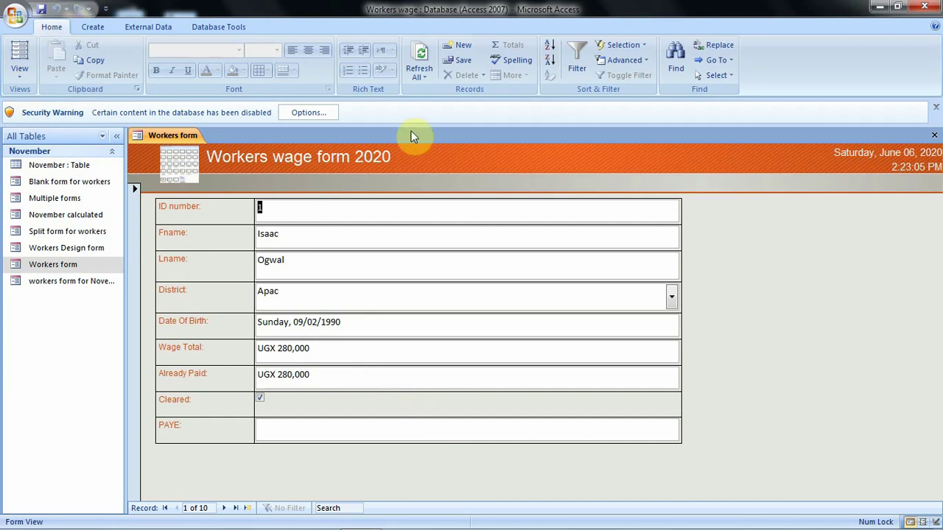
- Display the orange, gridlined Workers form in Form View at record 1 of 10
left_click(804, 322)
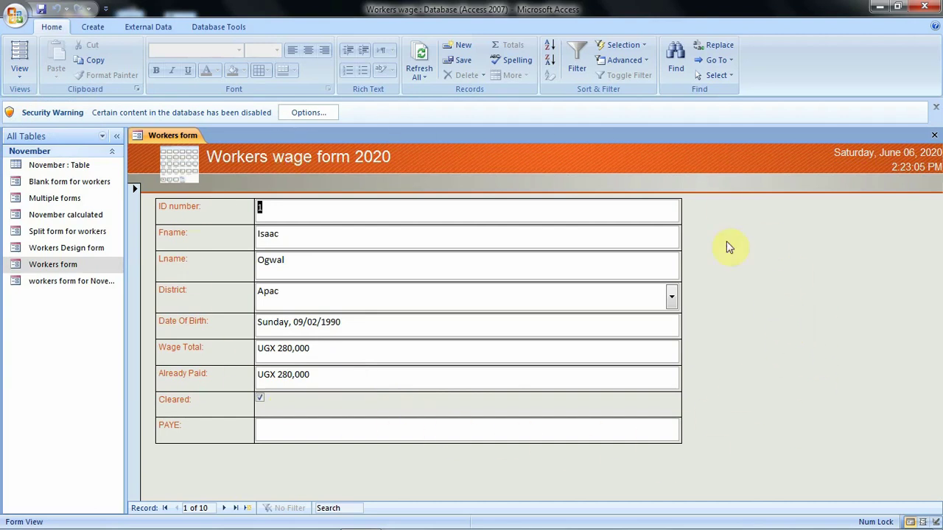